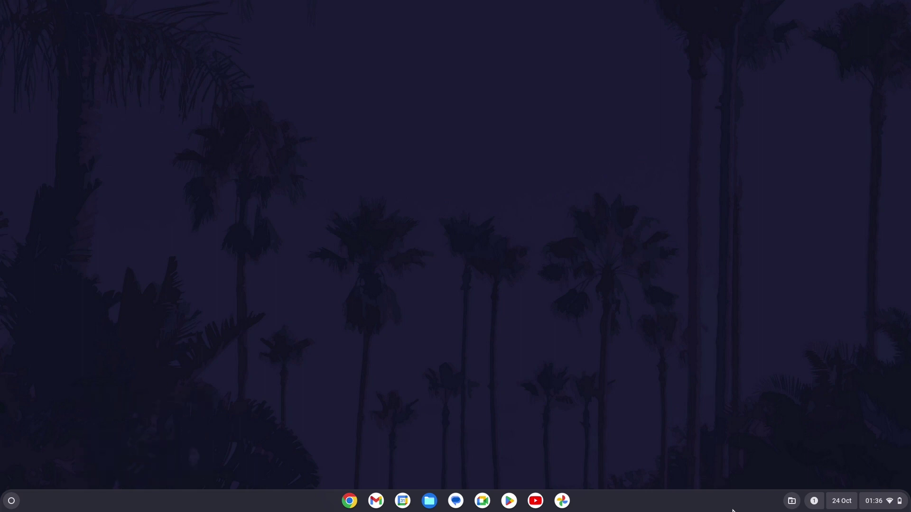
Step: Open the app launcher from the shelf to search for apps
click(12, 501)
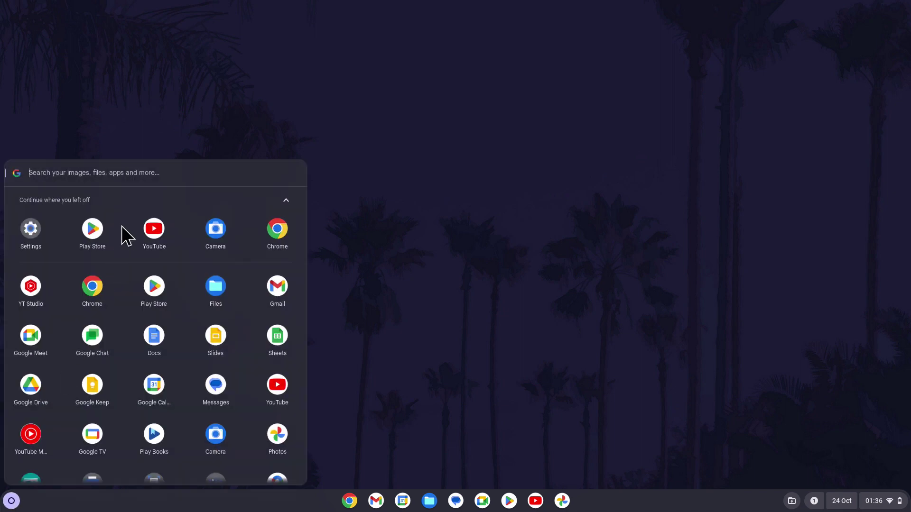
text(files)
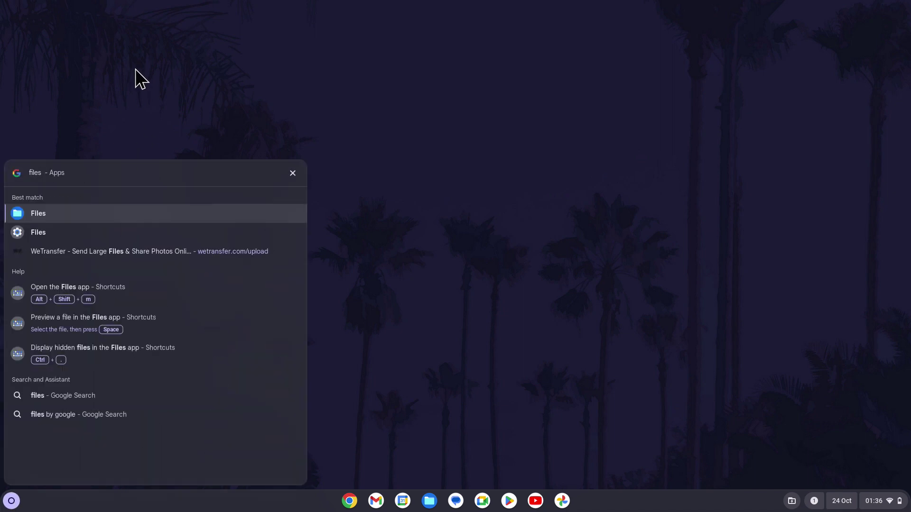
Step: Launch Files and open My files > Downloads, showing the WebM recording and Tropical Tech Background 8K
click(46, 221)
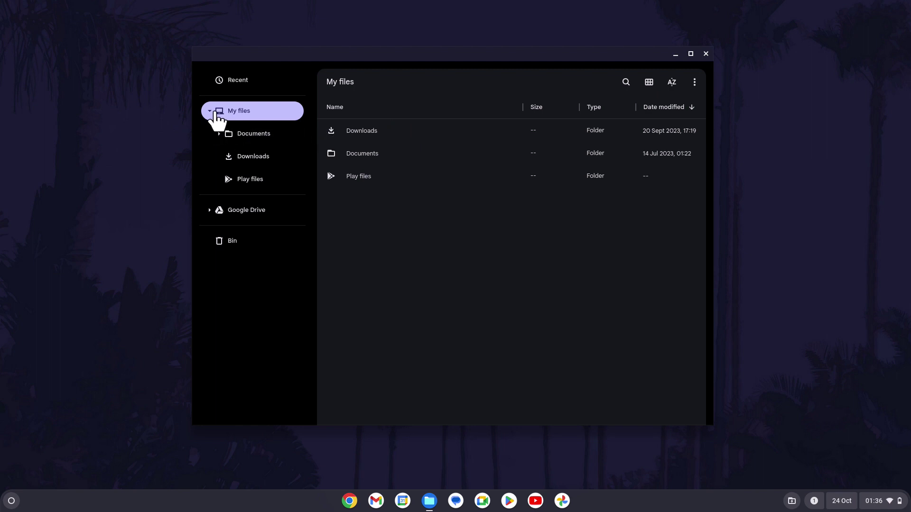
click(253, 158)
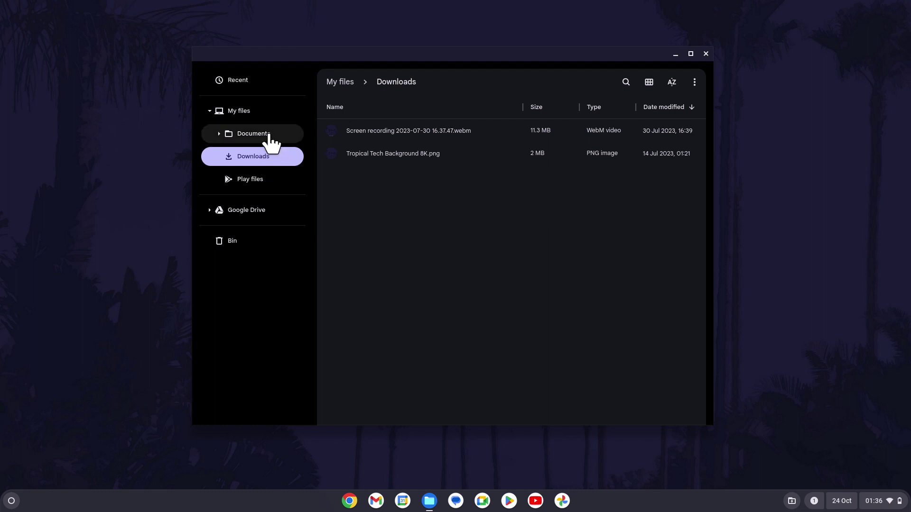
click(259, 114)
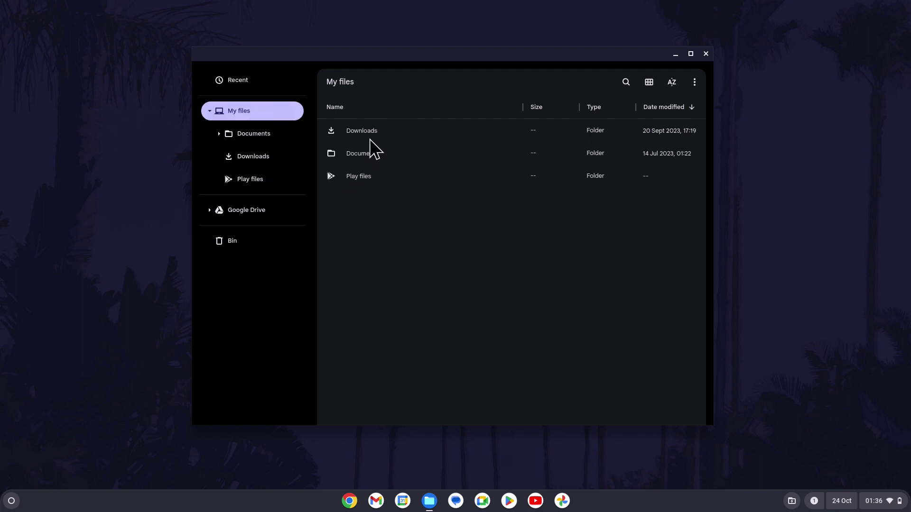
click(264, 167)
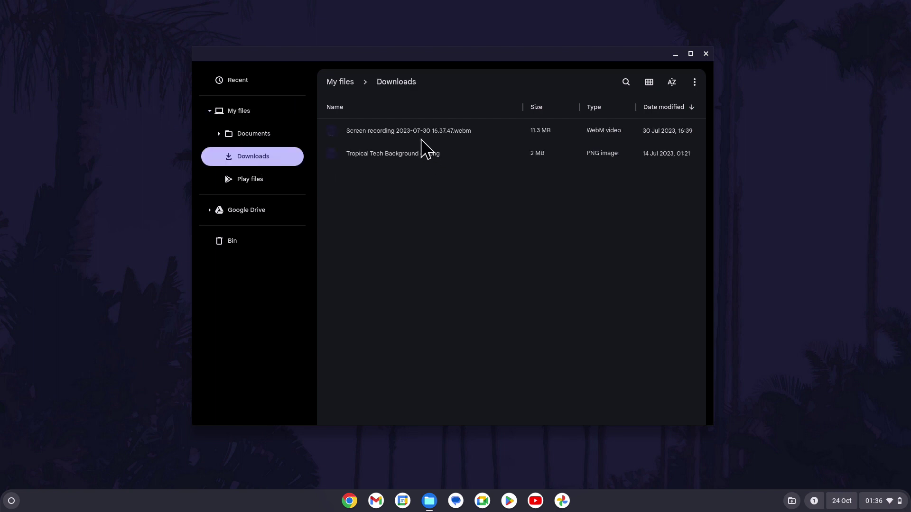